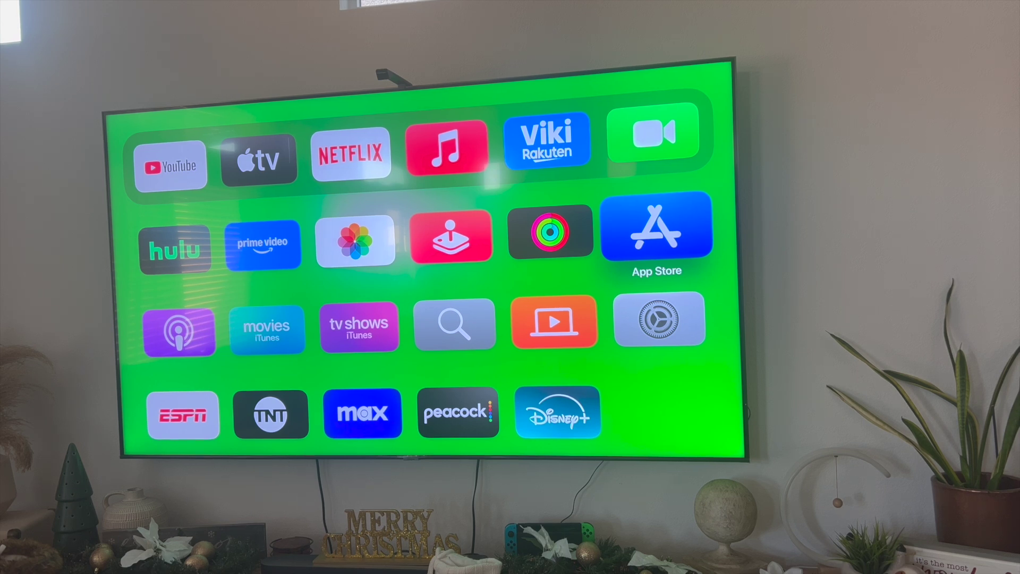
Move focus across the home screen apps to the Settings app.
key("Left")
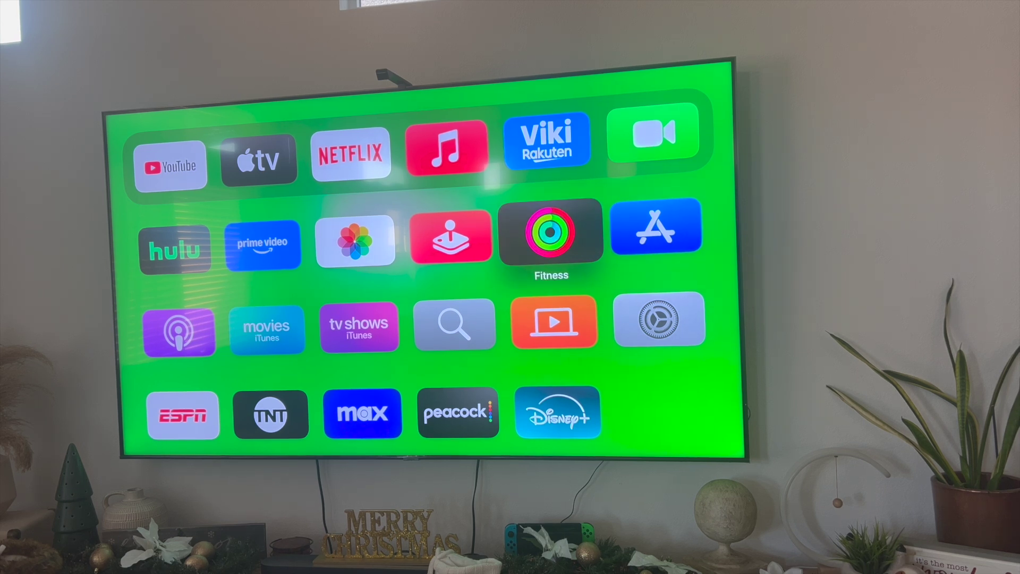
key("Down")
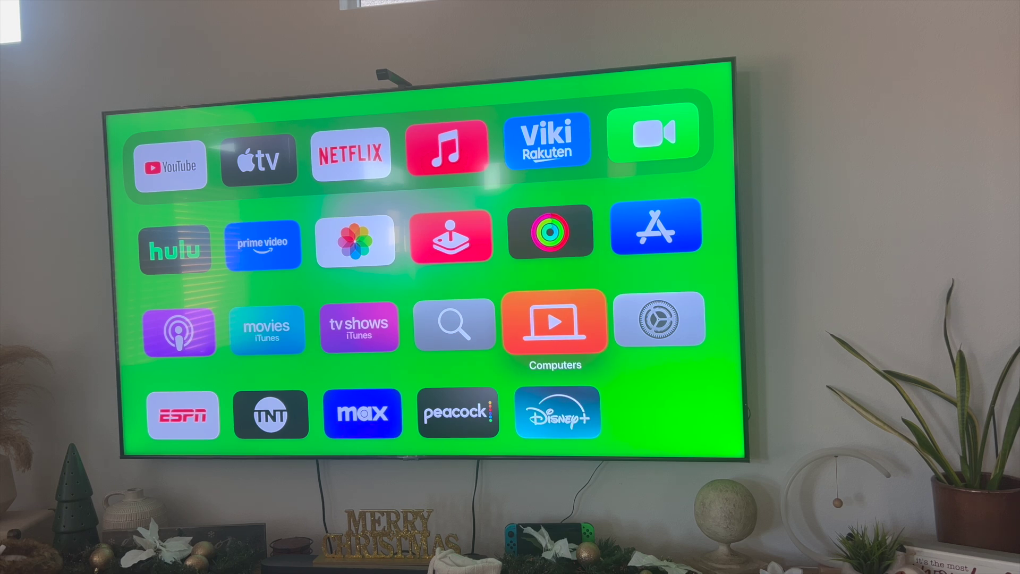
key("Right")
key("Left")
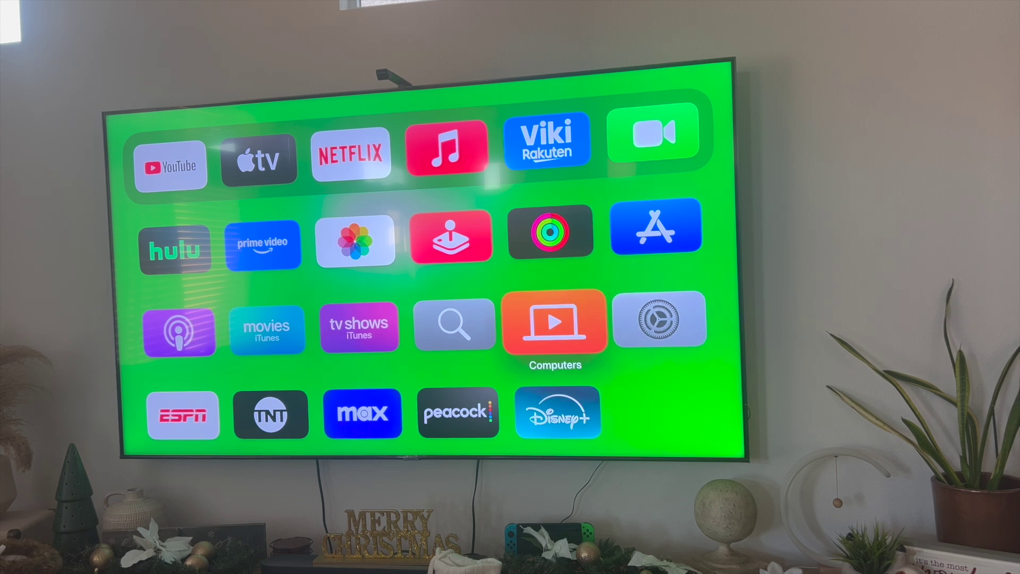
key("Left")
key("Right")
key("Right")
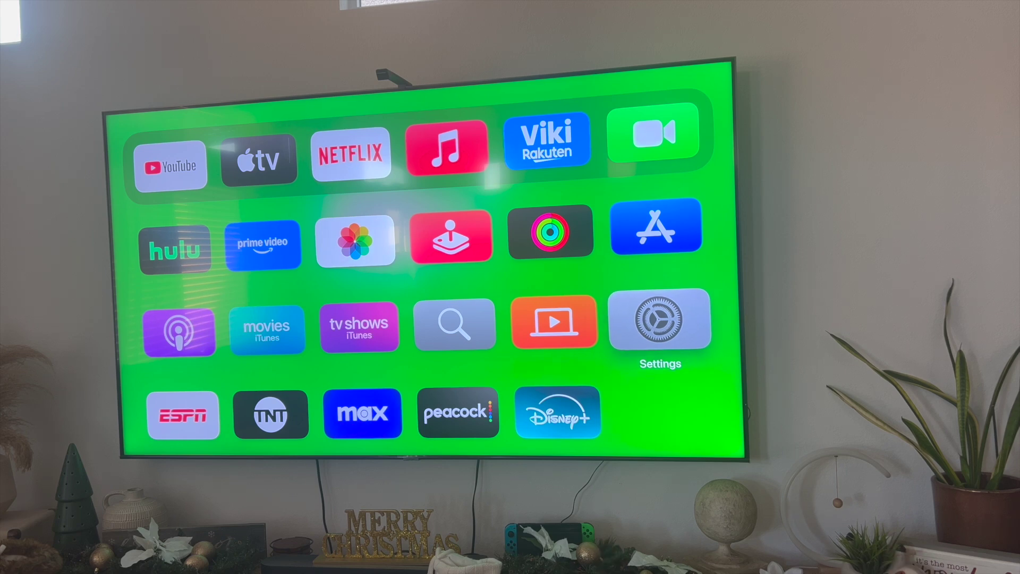
Open Settings, then General, then the About page.
key("Return")
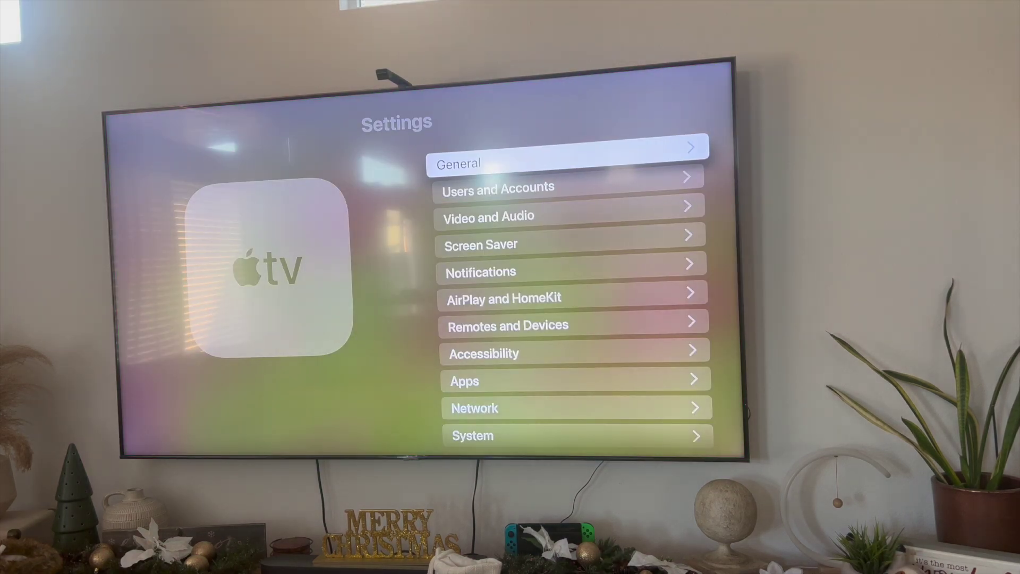
key("Return")
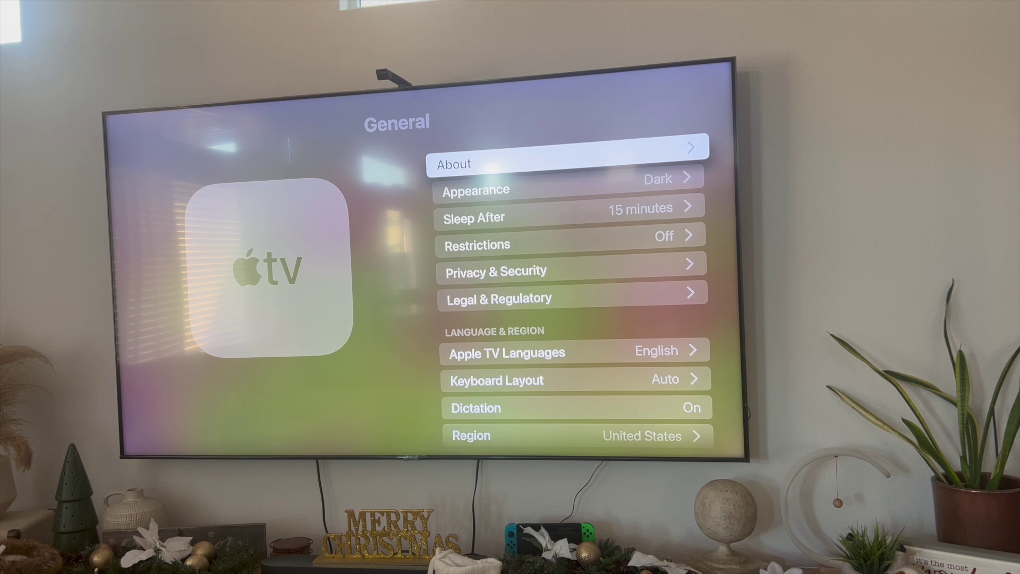
key("Return")
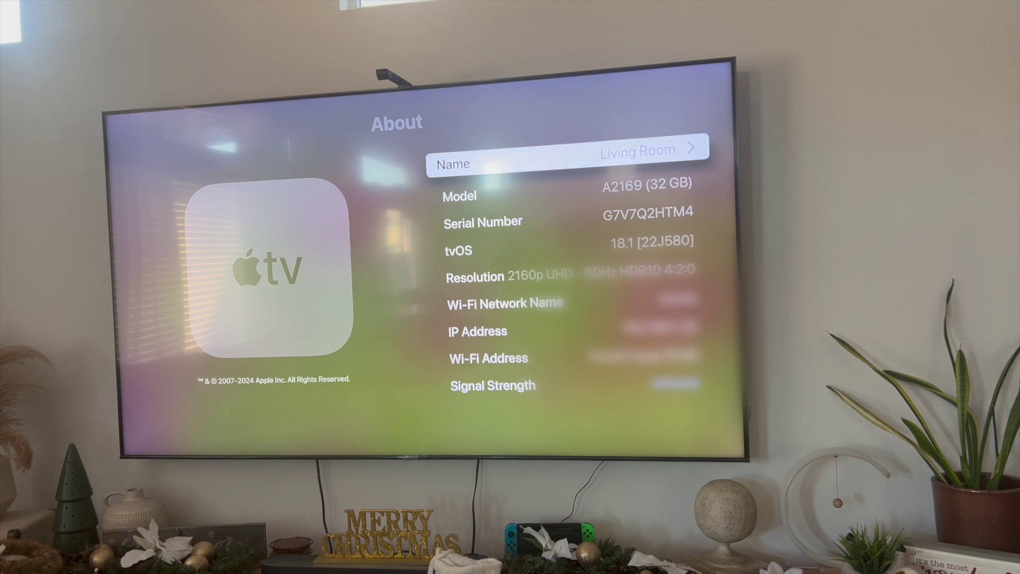
Open the Name entry for editing, with focus moved down to confirm 'Living Room'.
key("Return")
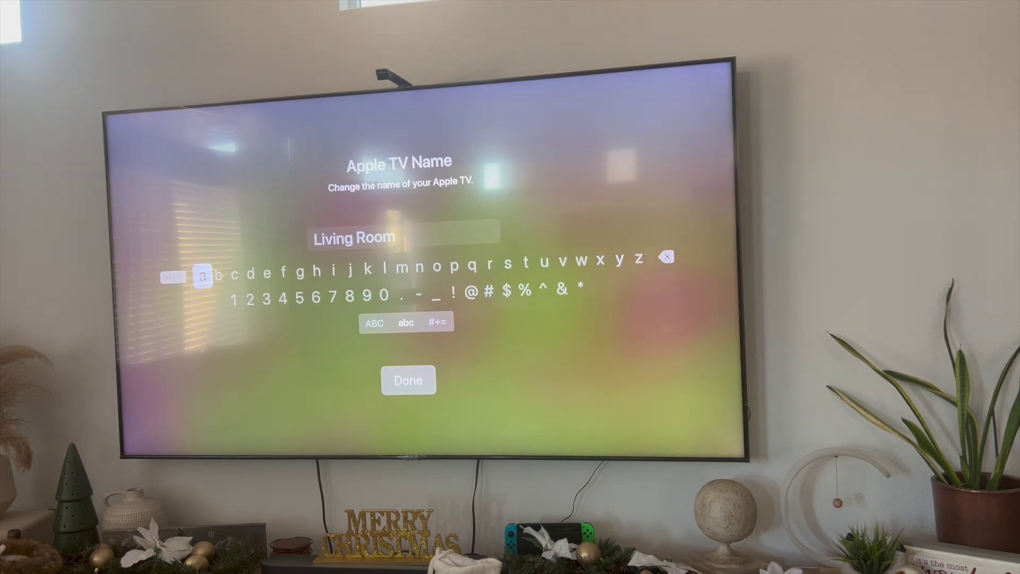
key("Right")
key("Right")
key("Right")
key("Right")
key("Right")
key("Right")
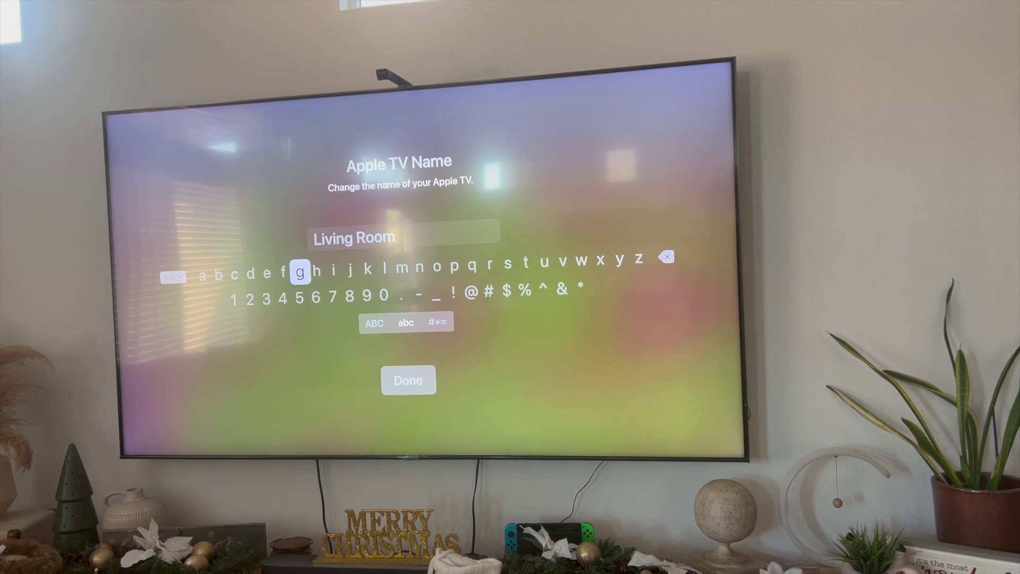
key("Down")
key("Down")
key("Down")
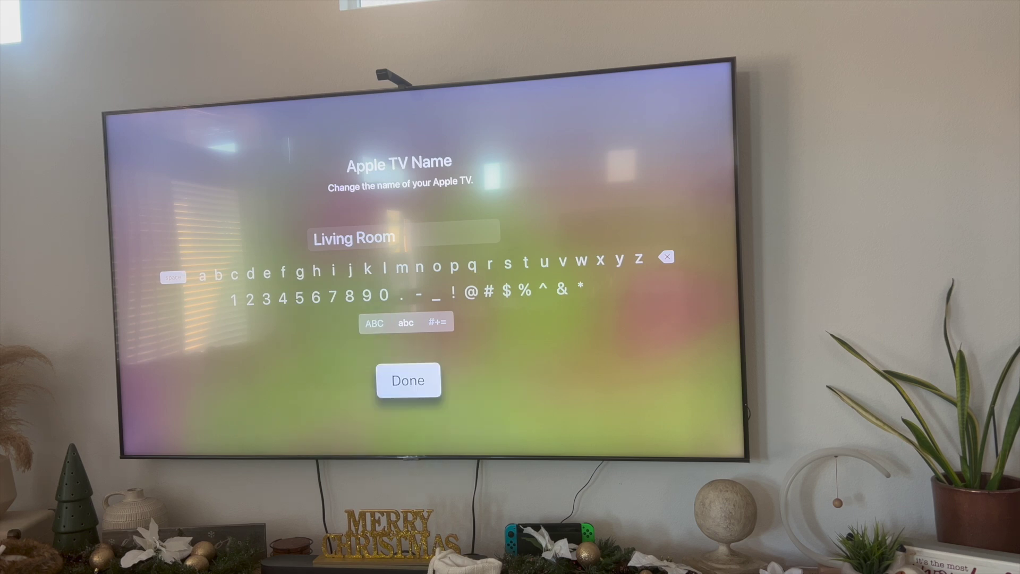
Confirm the unchanged name 'Living Room' and go back to the main Settings list.
key("Return")
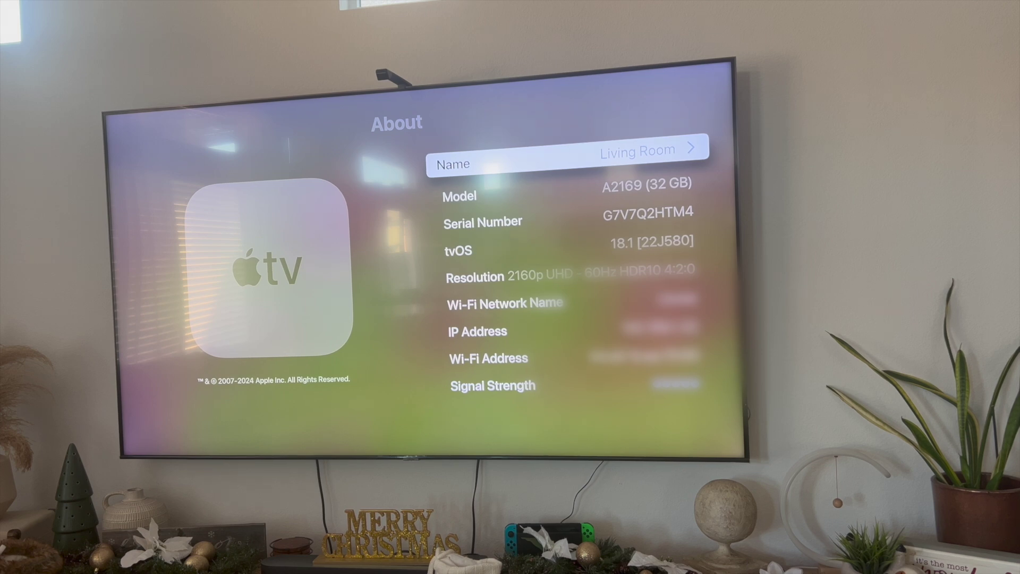
key("Escape")
key("Escape")
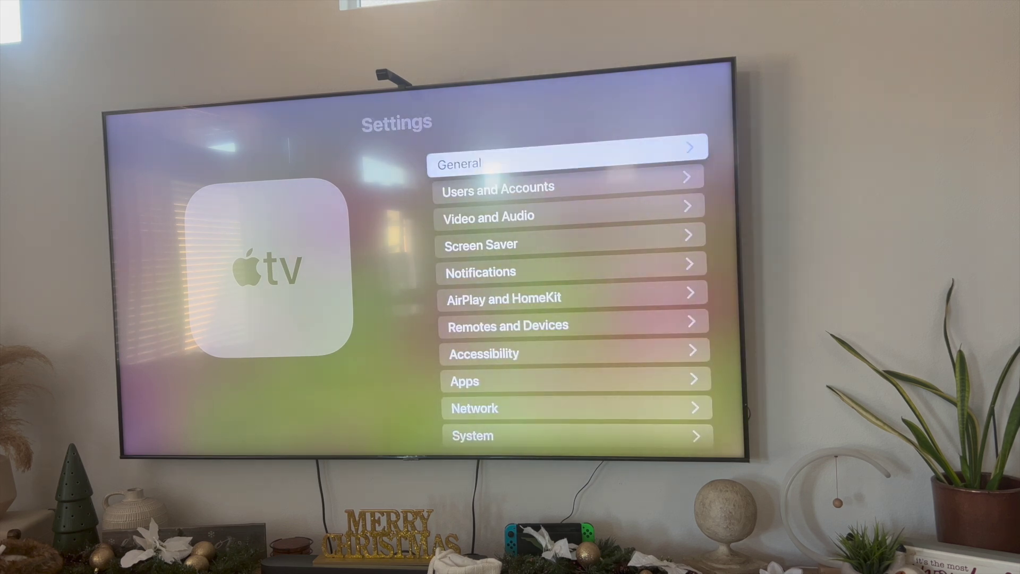